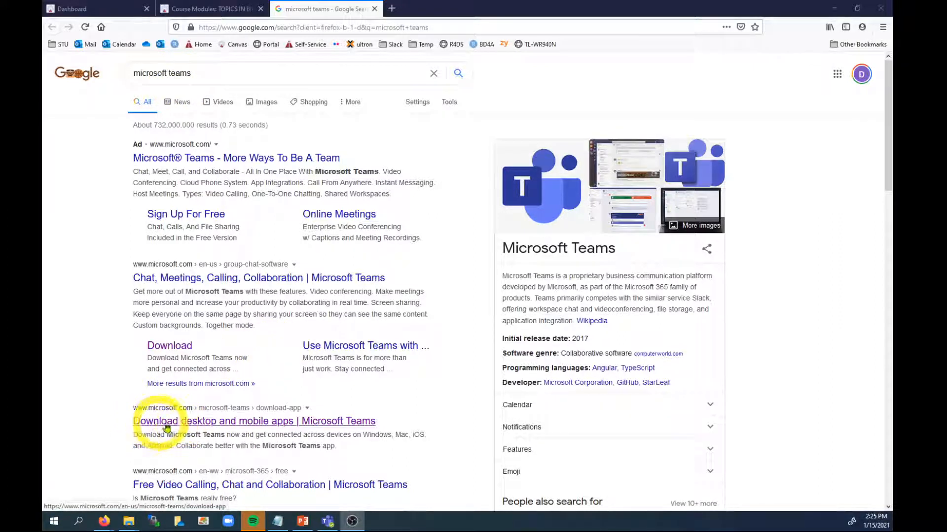
# Open the Microsoft Teams download page for desktop and mobile apps from the search results.
pyautogui.click(269, 425)
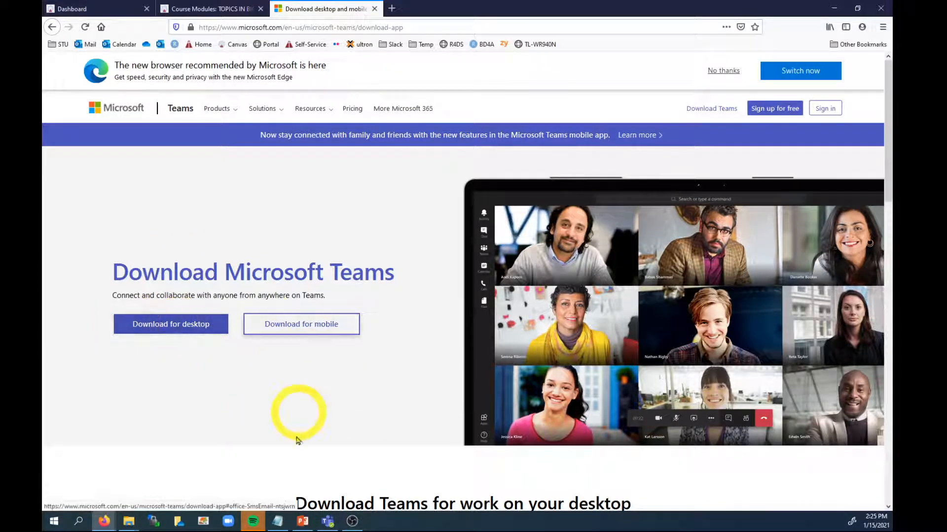
# Switch to the Microsoft Teams desktop app and show the overview of all teams.
pyautogui.click(327, 521)
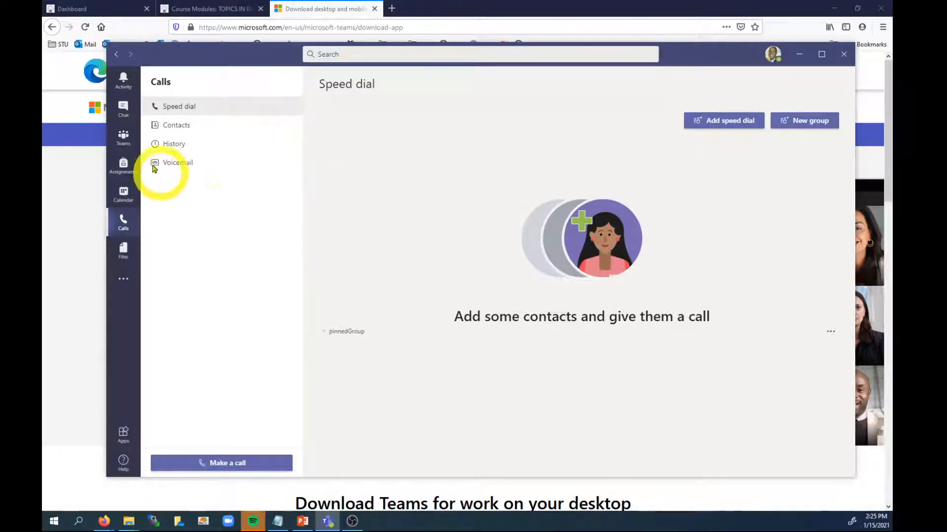
pyautogui.click(120, 139)
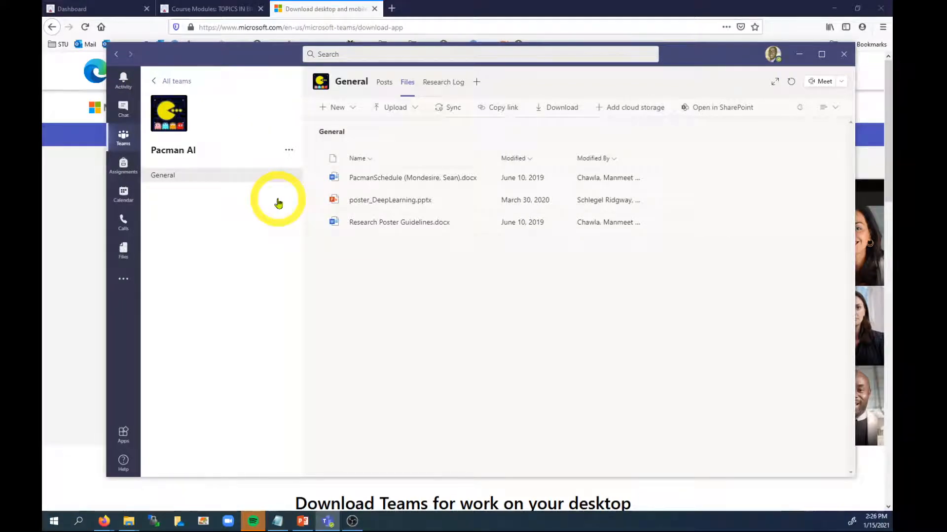
pyautogui.click(173, 81)
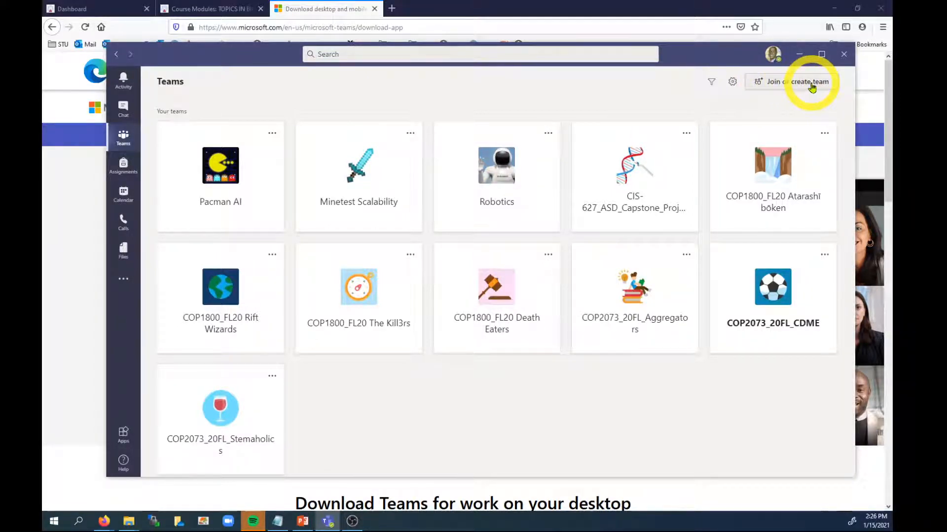
# Create a Class team named "Monday Class" with the description "Monday classes.", without adding any people.
pyautogui.click(782, 87)
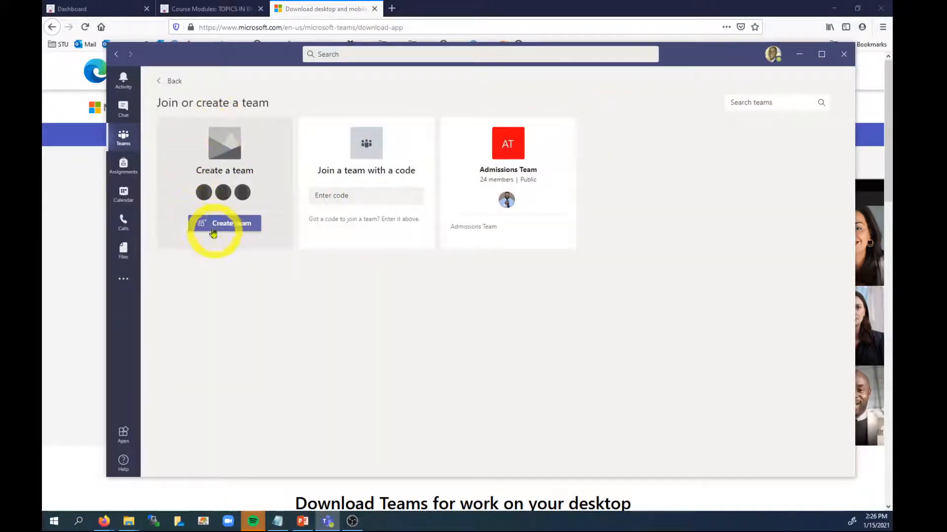
pyautogui.click(230, 229)
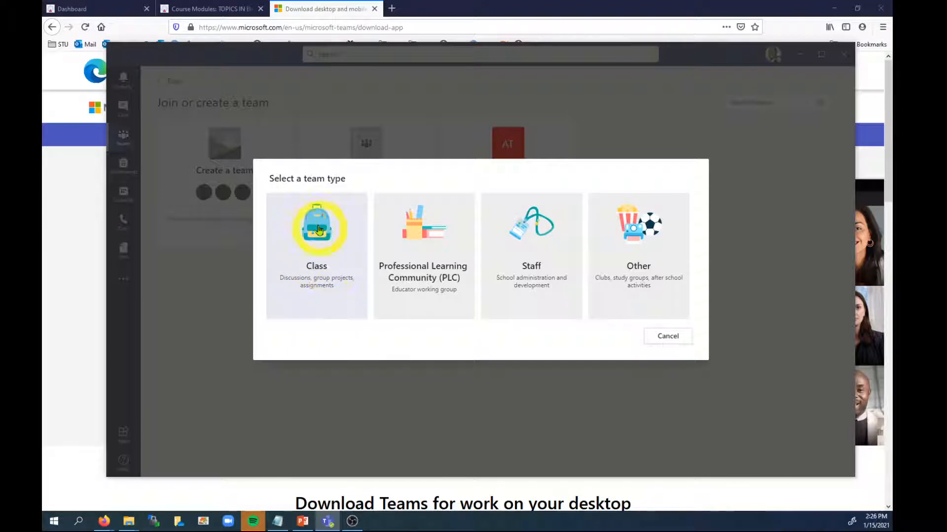
pyautogui.click(318, 228)
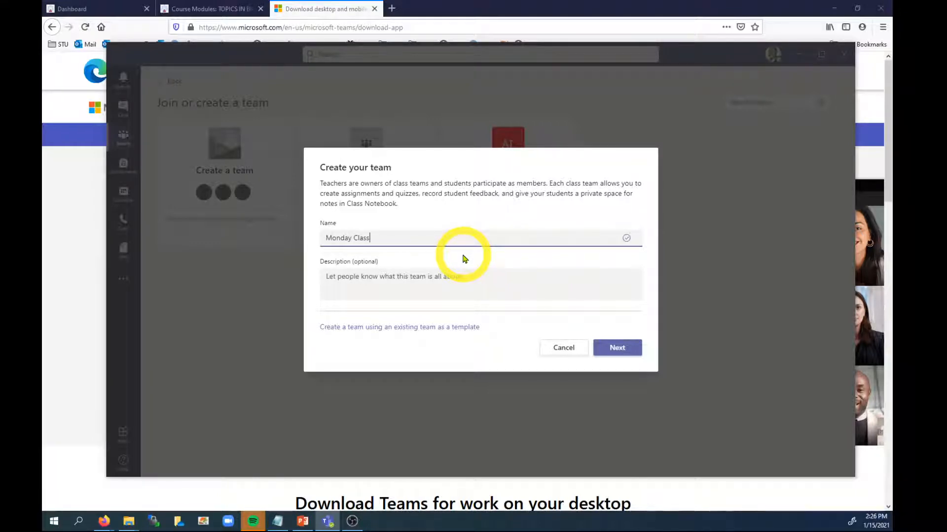
pyautogui.click(475, 279)
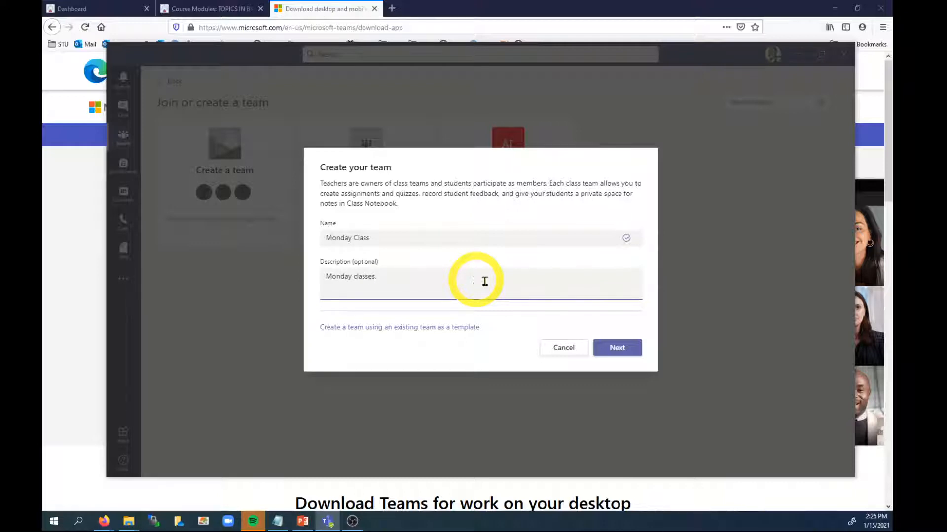
pyautogui.click(623, 351)
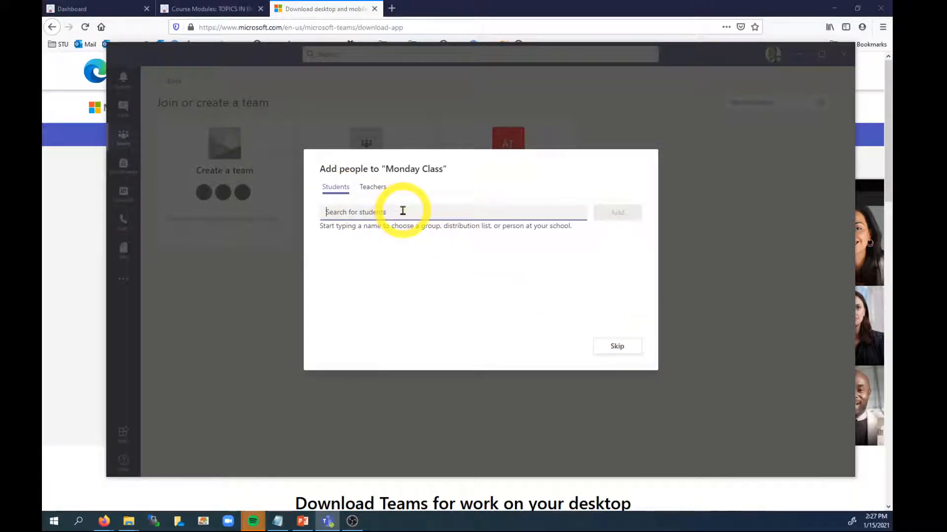
pyautogui.click(617, 347)
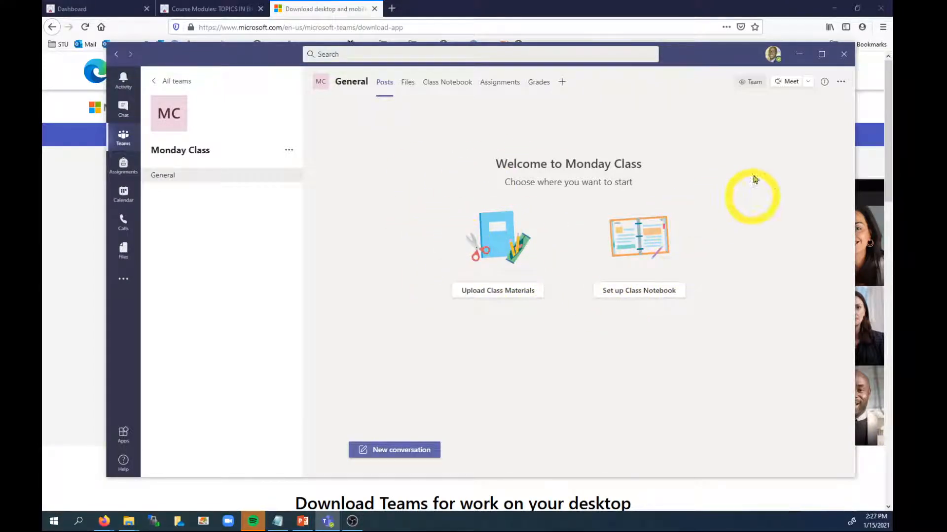
# Set up a scheduled meeting in the Monday Class General channel titled "Monday Class Meetings", starting Jan 18, 2021 at 9:00 AM.
pyautogui.click(811, 84)
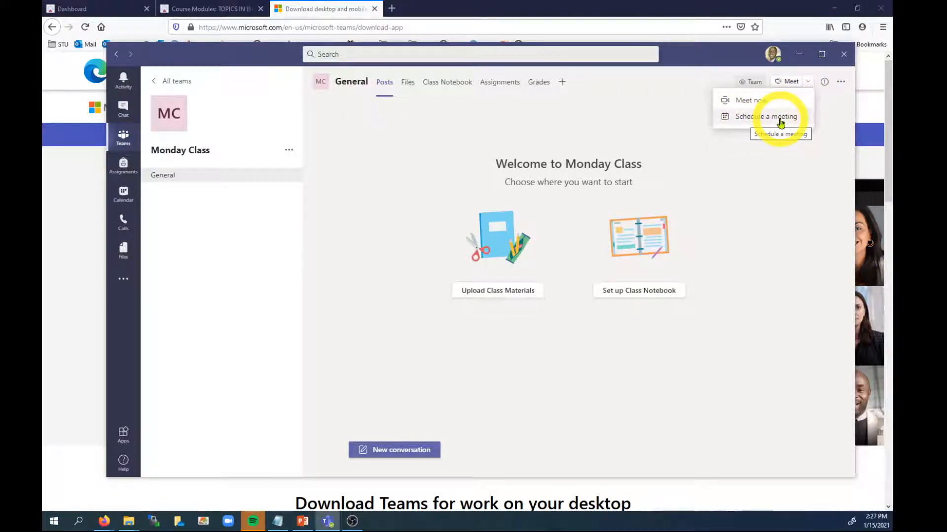
pyautogui.click(760, 120)
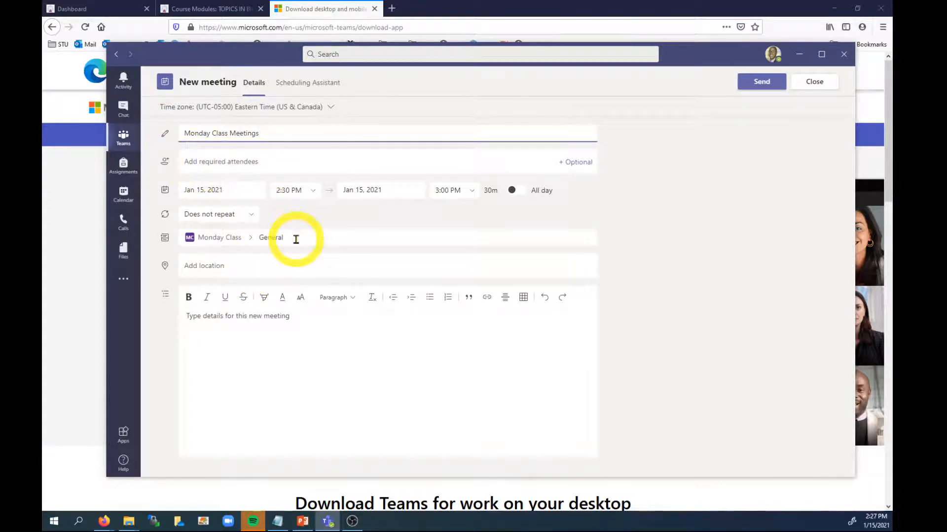
pyautogui.click(211, 191)
pyautogui.click(228, 191)
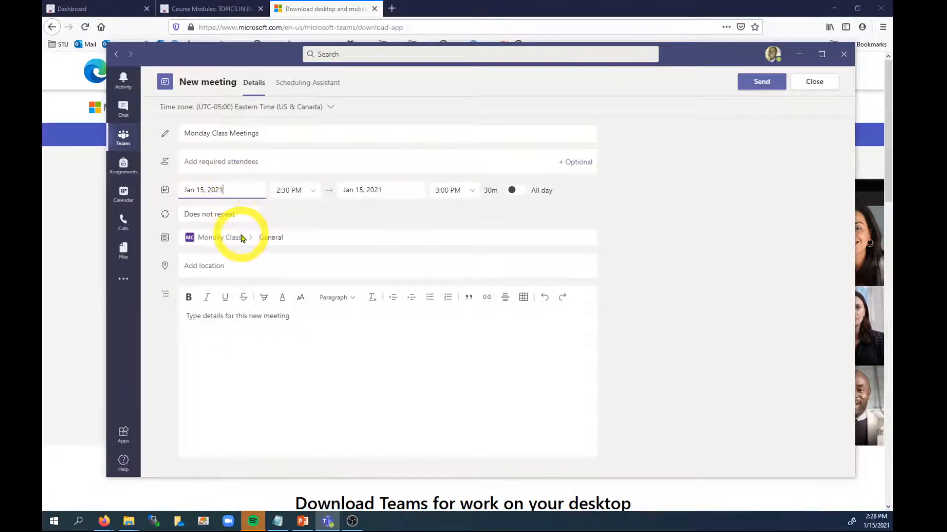
pyautogui.click(205, 298)
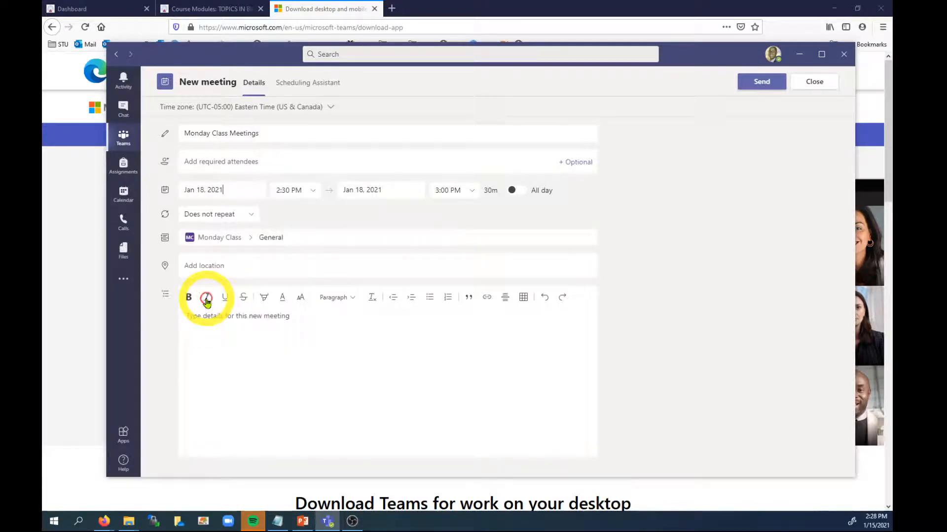
pyautogui.click(314, 192)
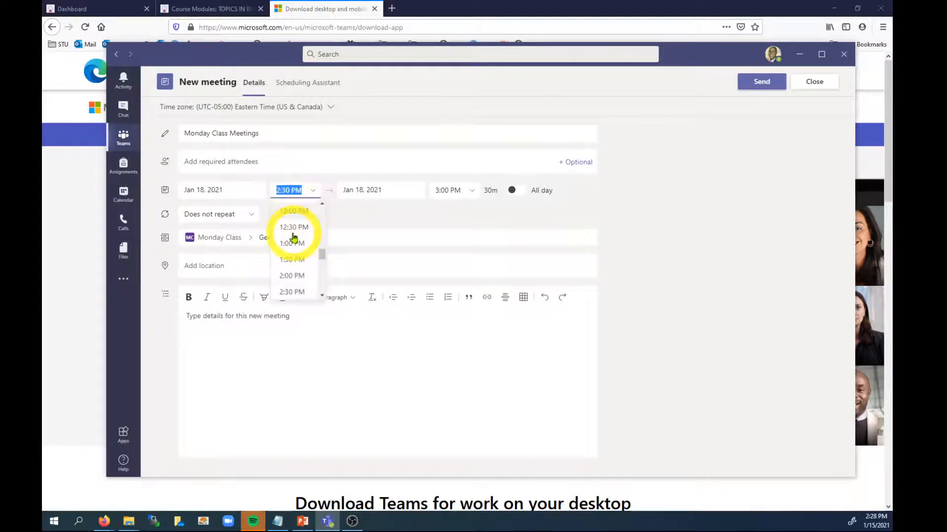
pyautogui.click(290, 216)
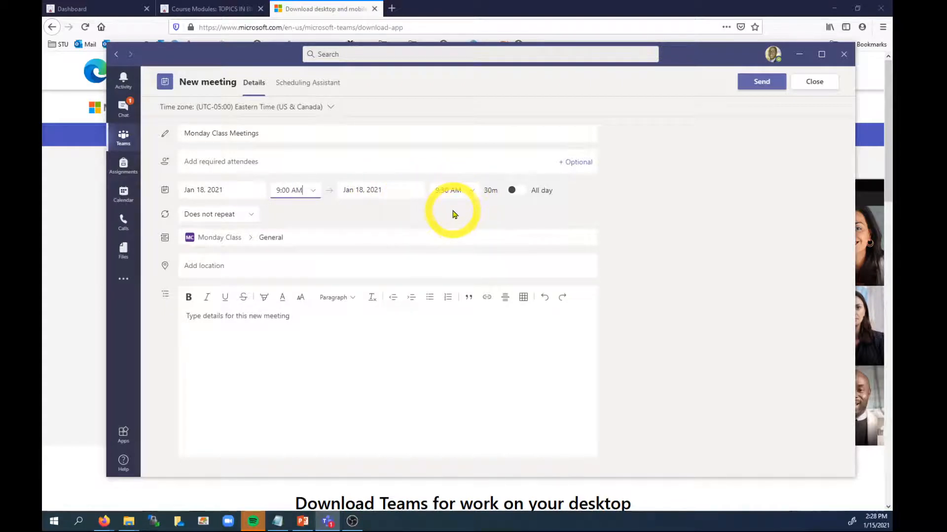
# Make the new meeting repeat weekly and send it to the channel.
pyautogui.click(252, 215)
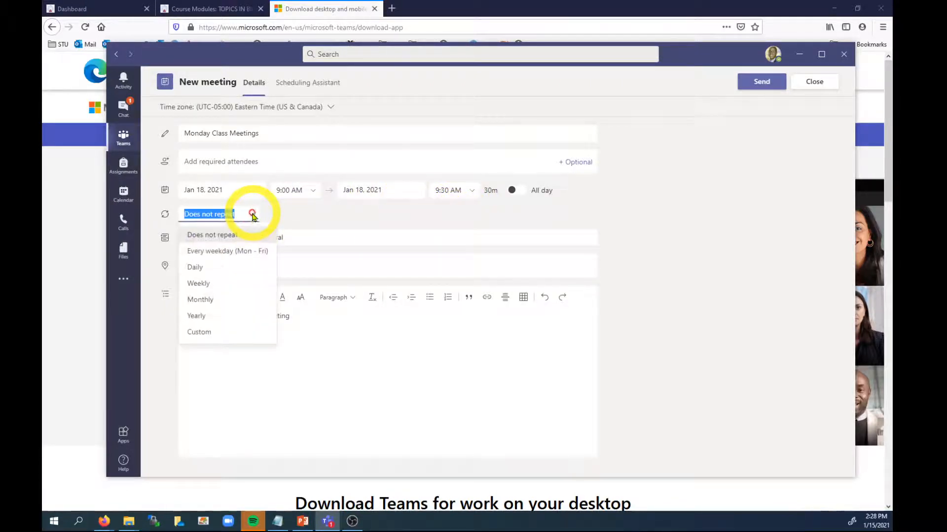
pyautogui.click(202, 286)
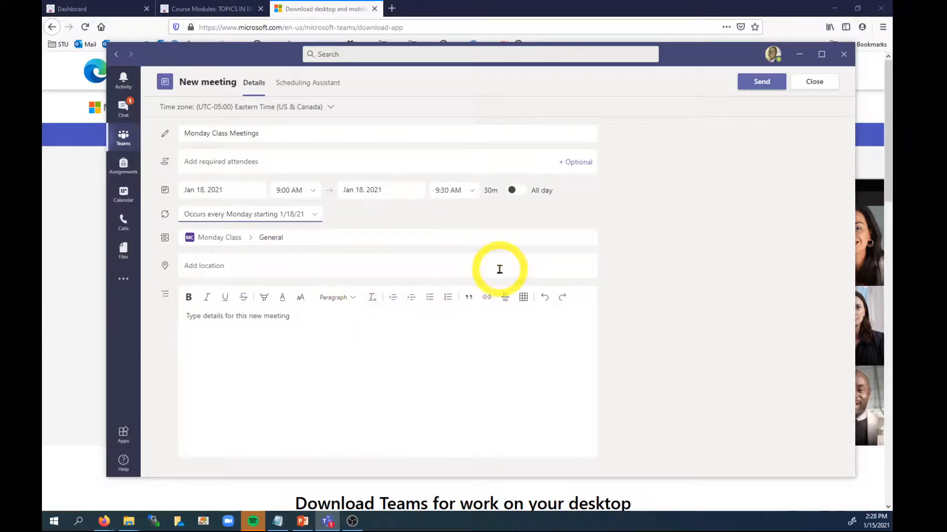
pyautogui.click(762, 85)
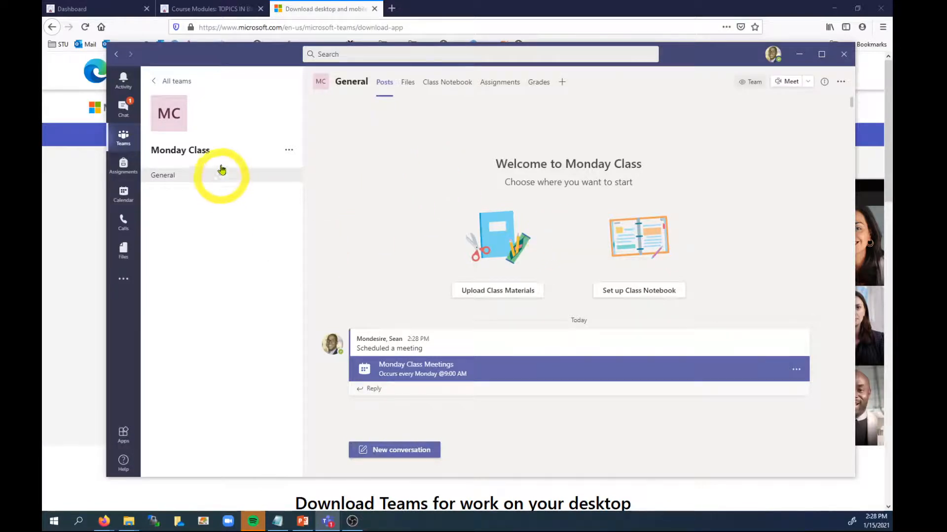
# Open the posted Monday Class Meetings details and copy the link for joining the meeting.
pyautogui.click(412, 369)
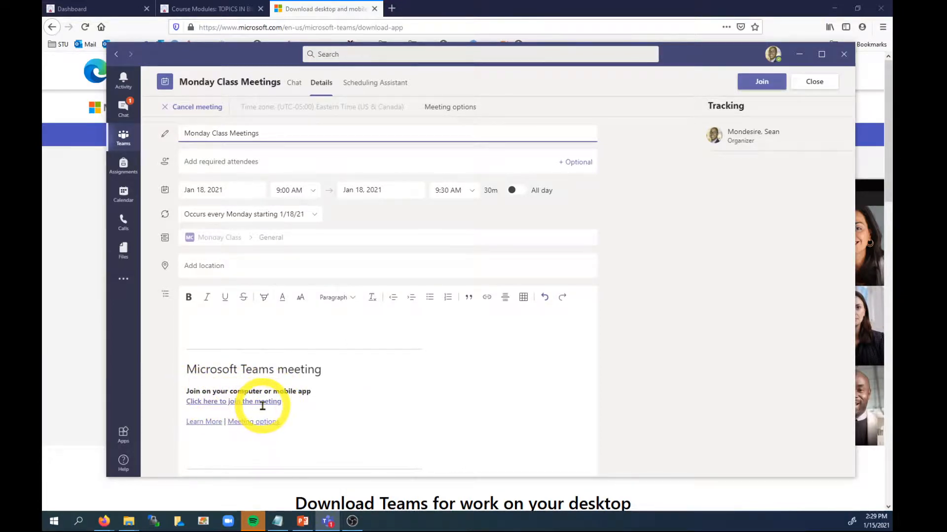
pyautogui.click(229, 404)
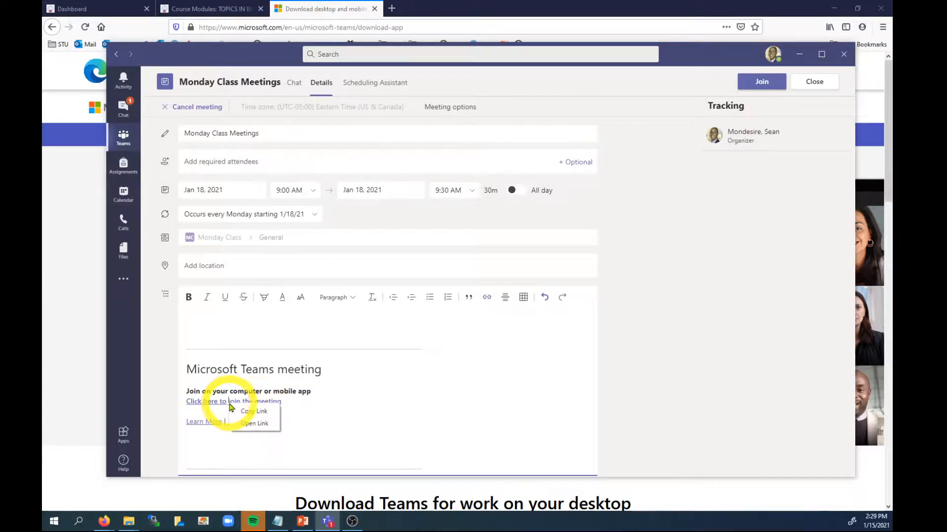
pyautogui.click(255, 412)
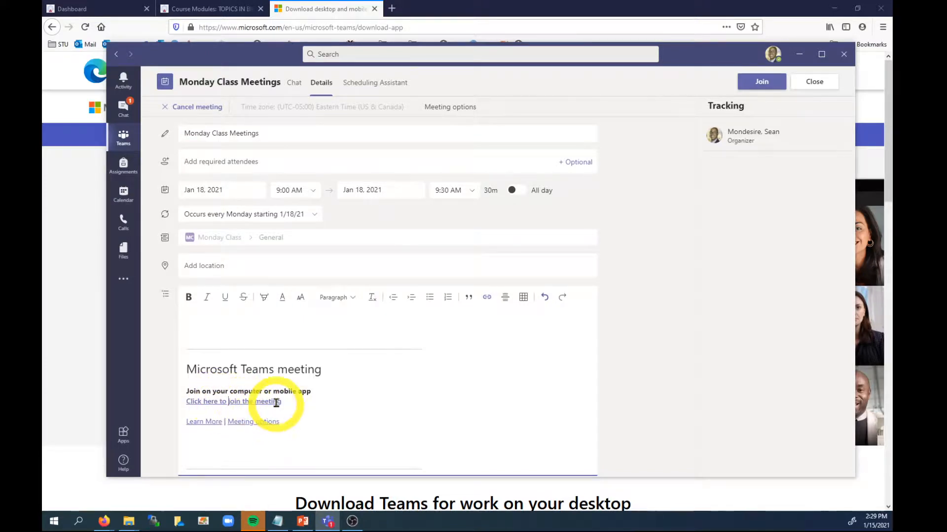
# Switch to the Canvas course modules in the browser and start adding an External URL item to MODULE 1: Introduction.
pyautogui.click(228, 10)
pyautogui.click(227, 9)
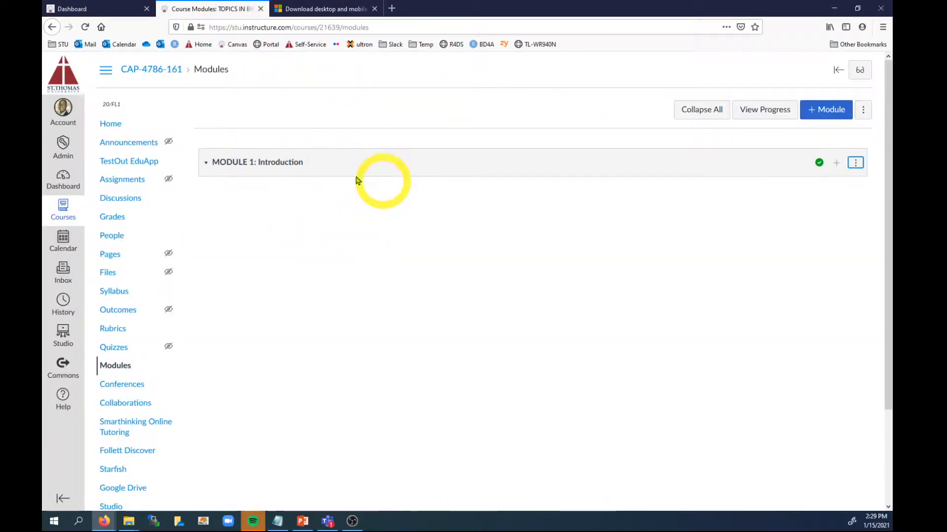
pyautogui.click(836, 165)
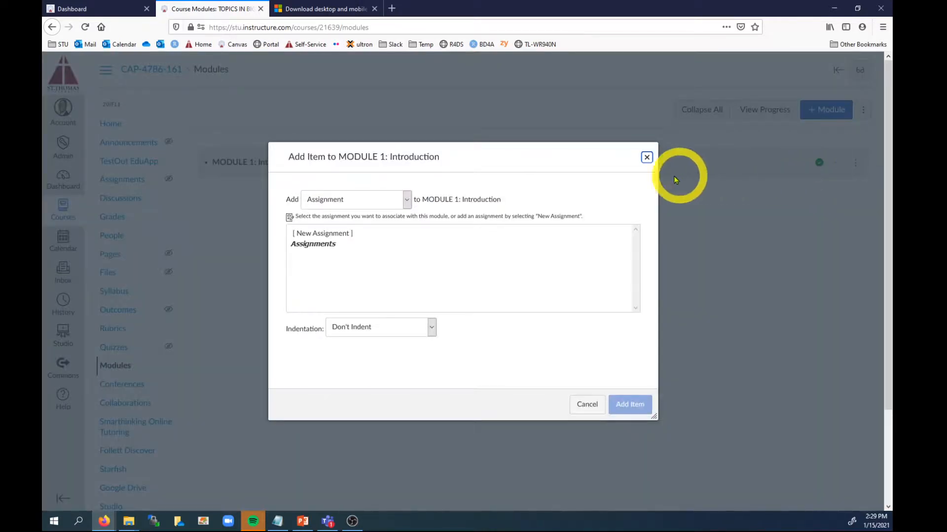
pyautogui.click(349, 207)
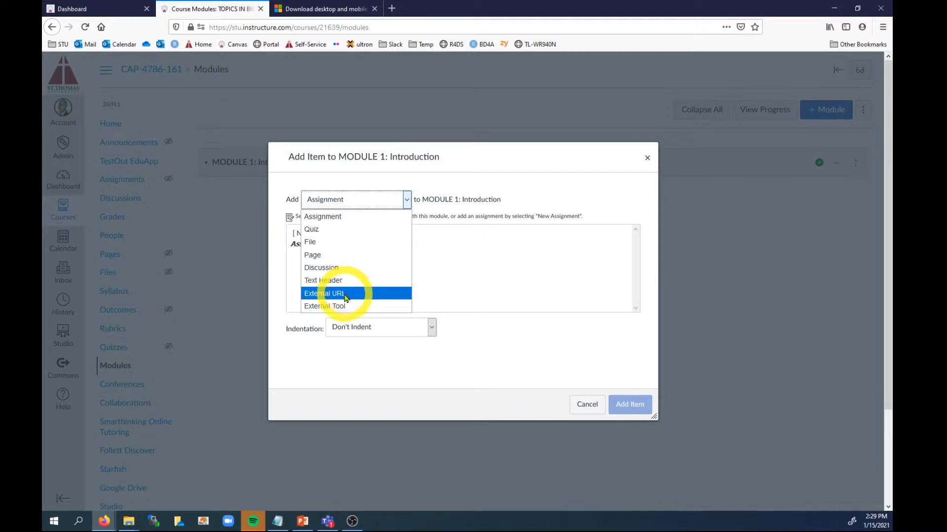
pyautogui.click(346, 294)
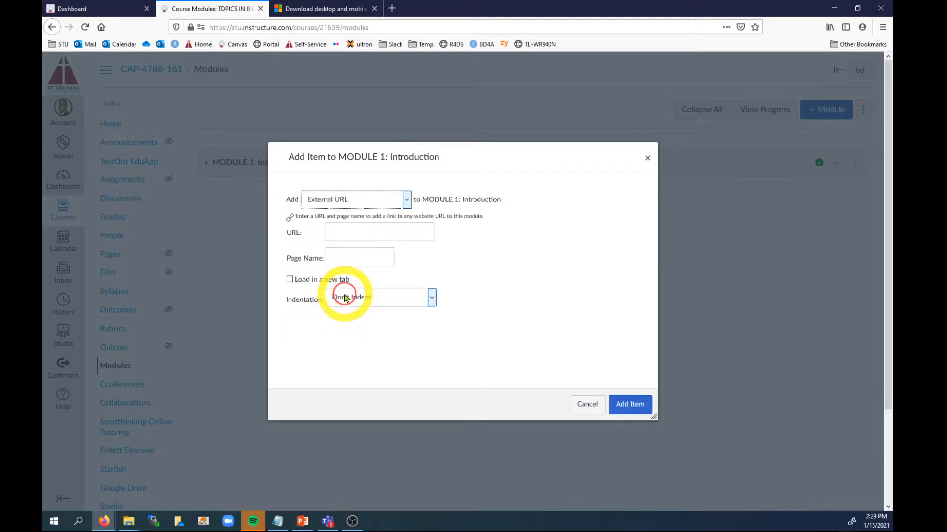
# Paste the meeting link as the URL, name the page "Teams Meeting for Mondays", make it load in a new tab, and add and publish the item.
pyautogui.rightClick(344, 231)
pyautogui.click(387, 273)
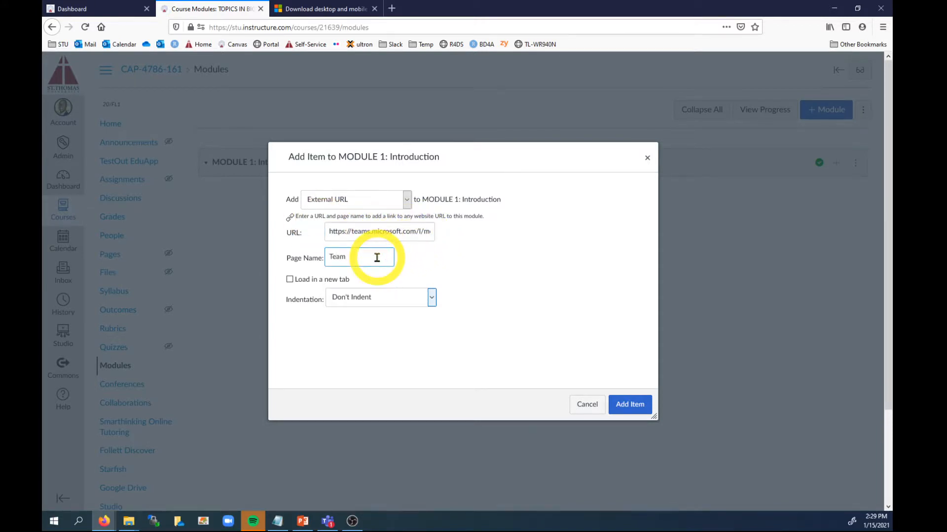
pyautogui.click(290, 280)
pyautogui.click(630, 404)
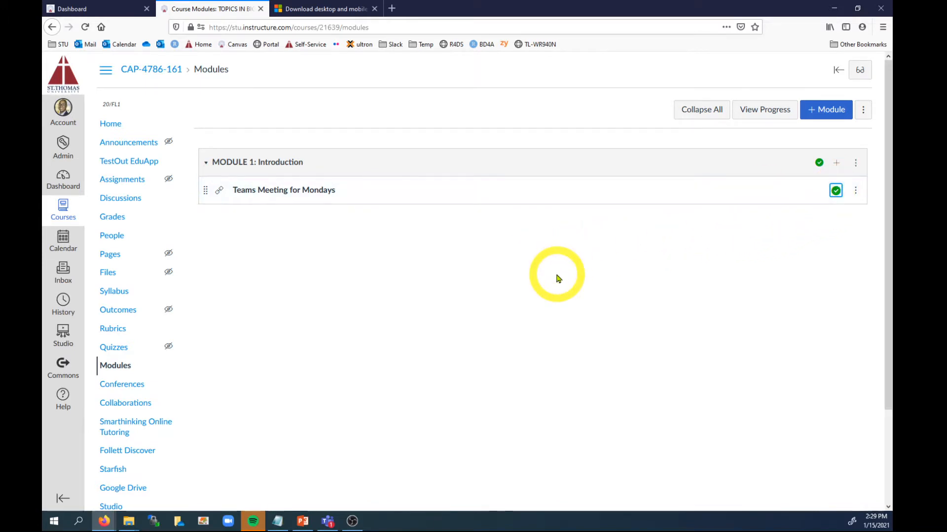
# Test the Teams Meeting for Mondays link and return to the course modules page.
pyautogui.click(292, 193)
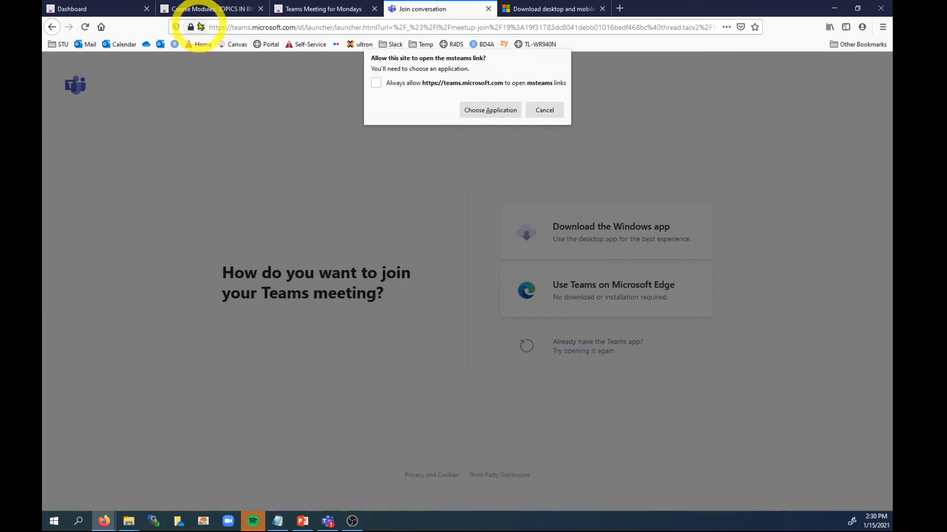
pyautogui.click(212, 9)
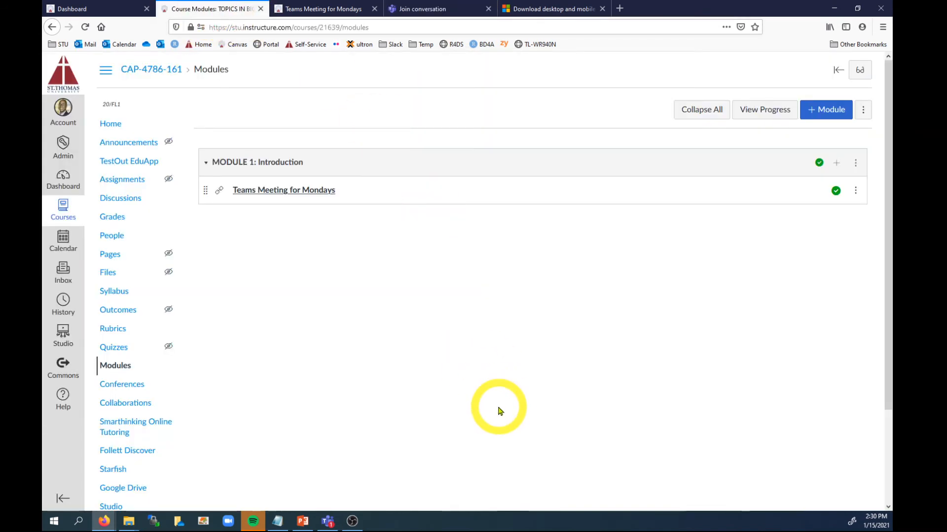